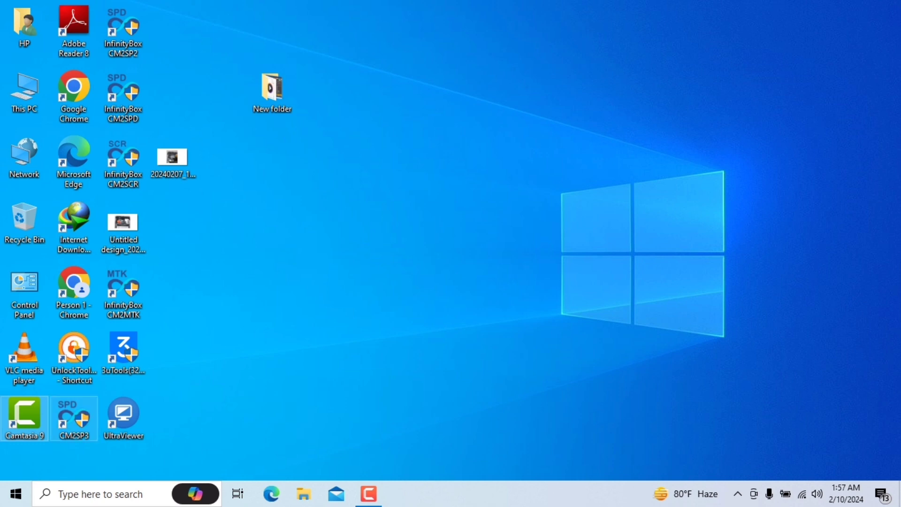
# Step: Open Google Chrome with the first user profile and search Google for "mtk usb driver all v1.0.8 - v1.0.1"
pyautogui.doubleClick(73, 94)
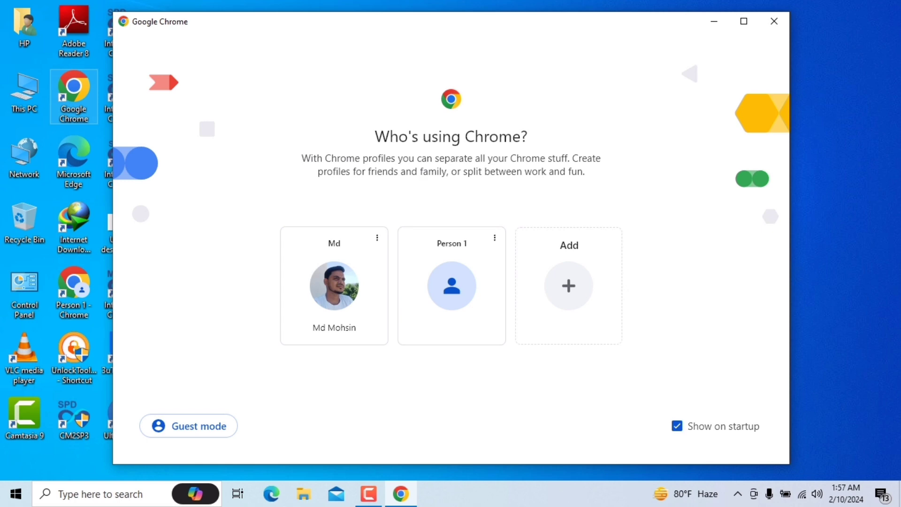
pyautogui.click(334, 285)
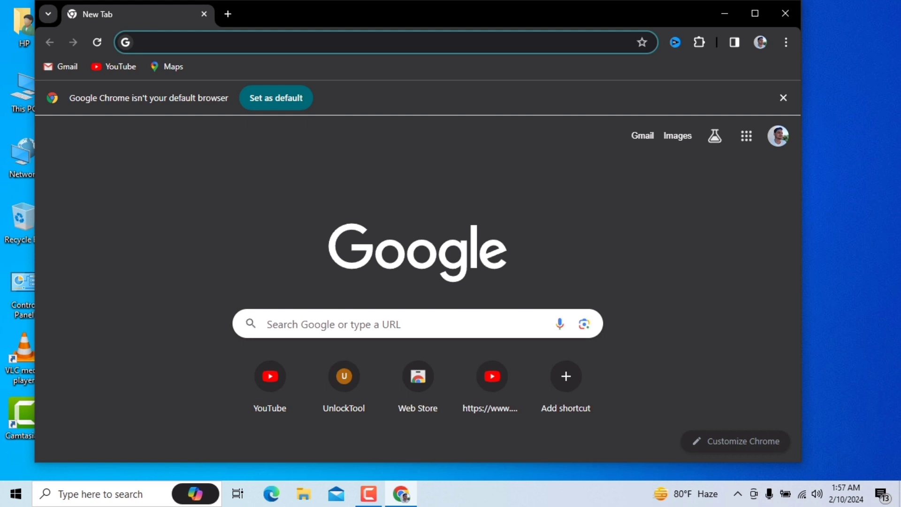
pyautogui.hotkey('ctrl', 'l')
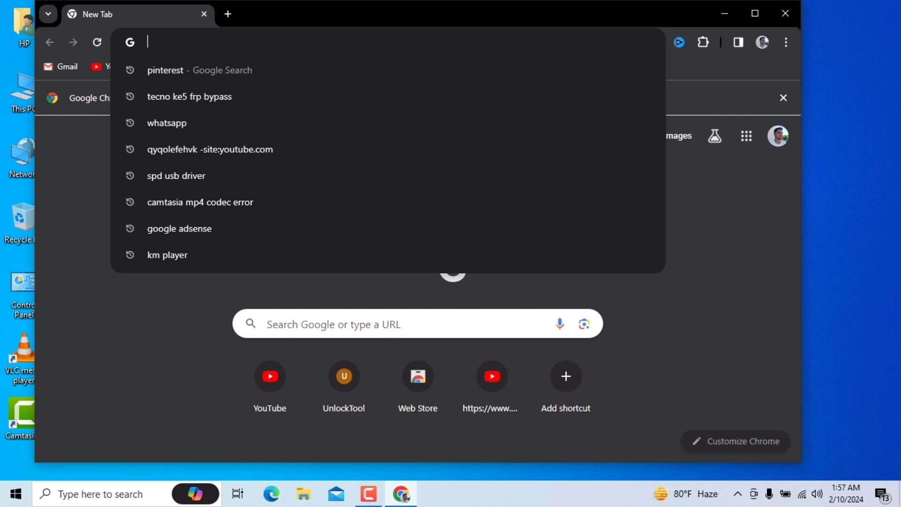
pyautogui.write('mtk')
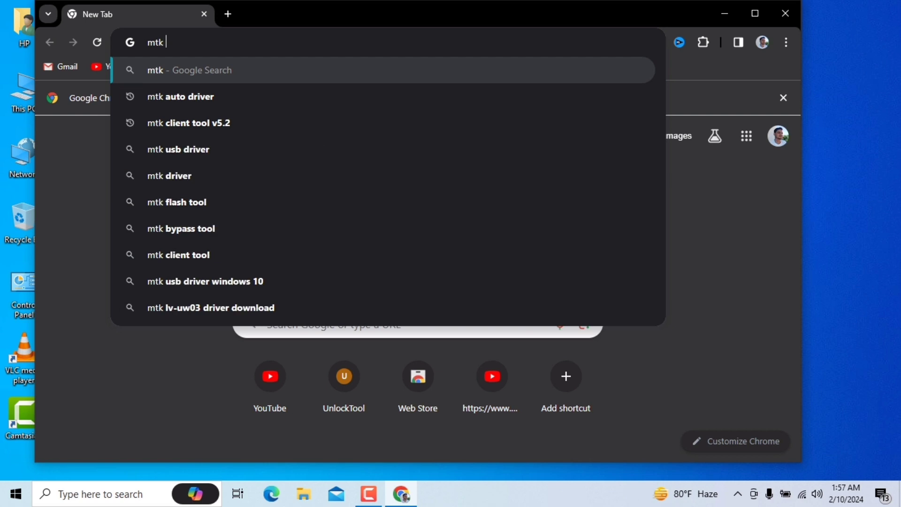
pyautogui.write(' u')
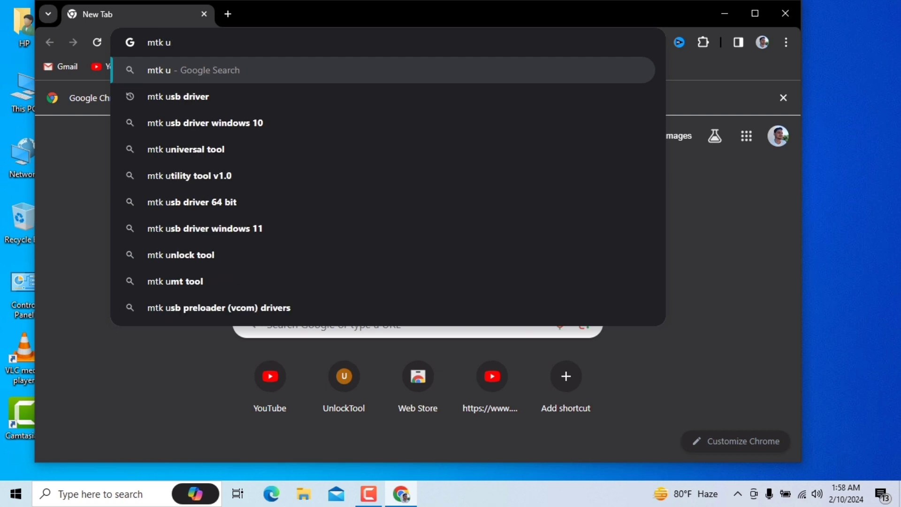
pyautogui.write('sb')
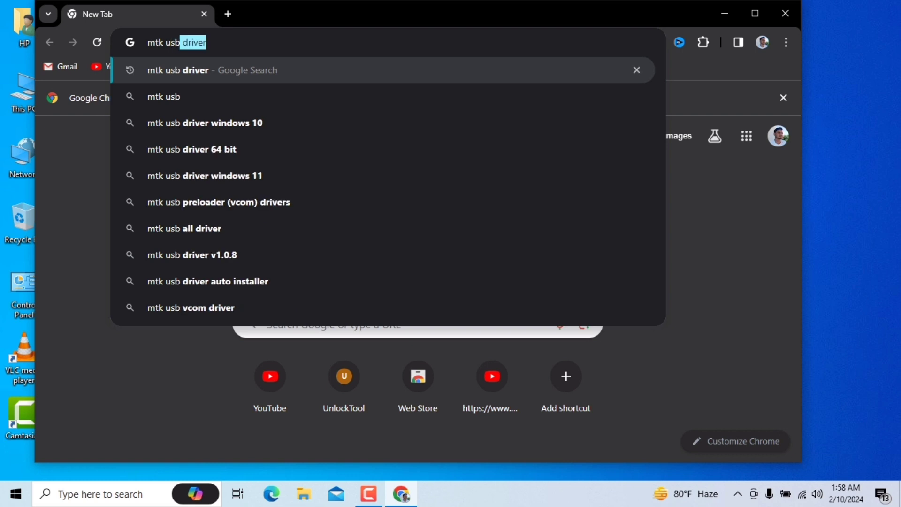
pyautogui.write(' all')
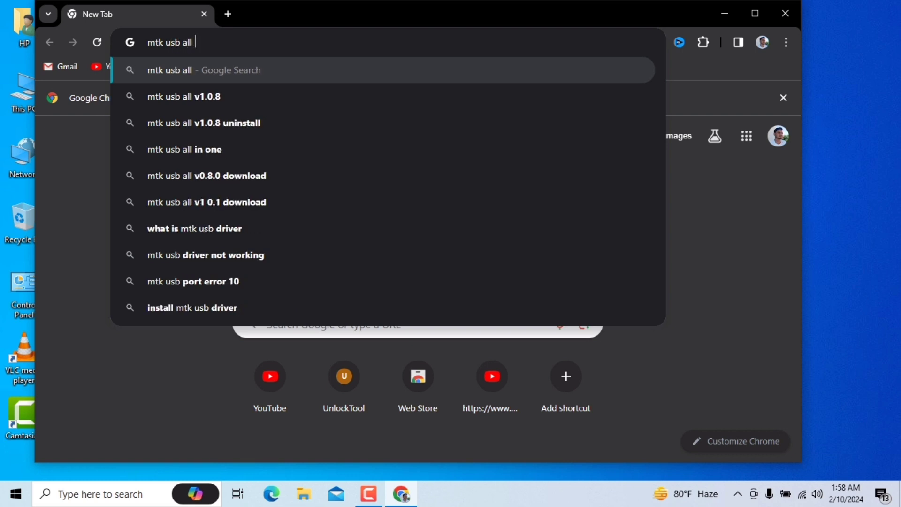
pyautogui.write(' d')
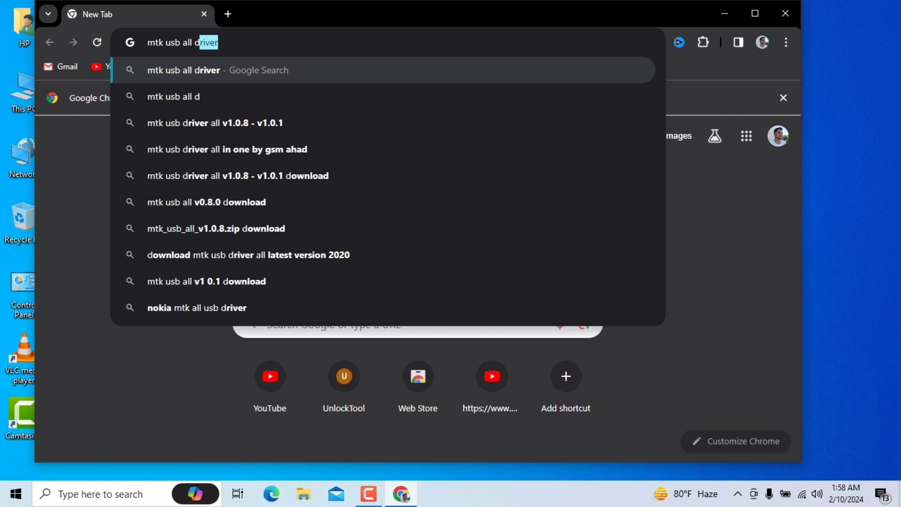
pyautogui.press('Down')
pyautogui.press('Down')
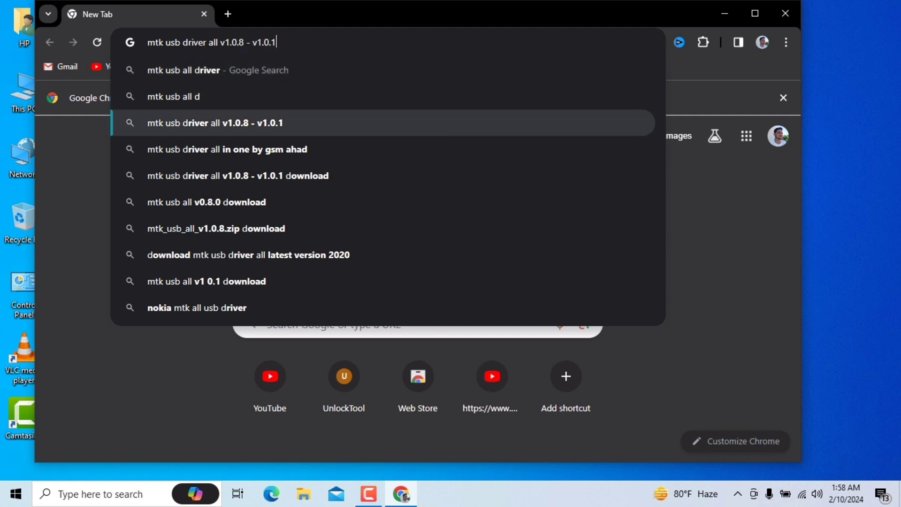
pyautogui.press('Return')
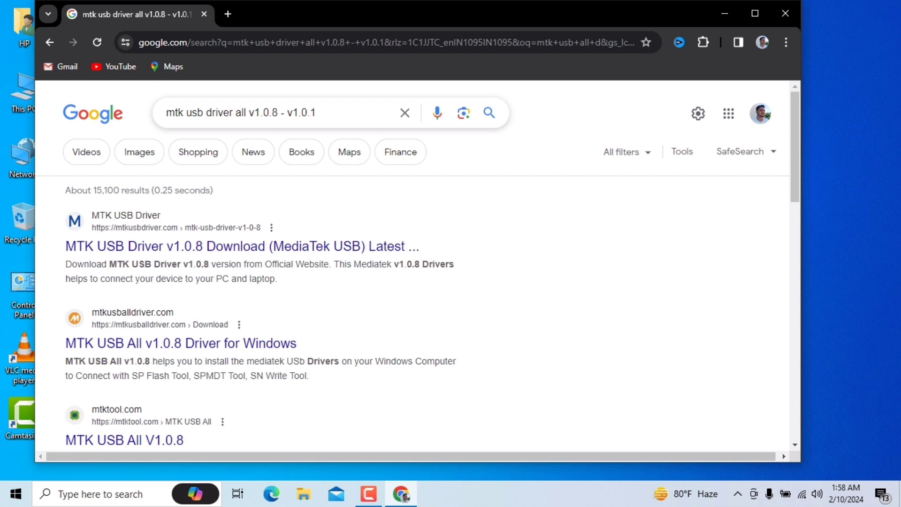
# Step: Open the search result "MTK USB All v1.0.8 Driver for Windows" from mtkusballdriver.com
pyautogui.scroll(-1, 413, 268)
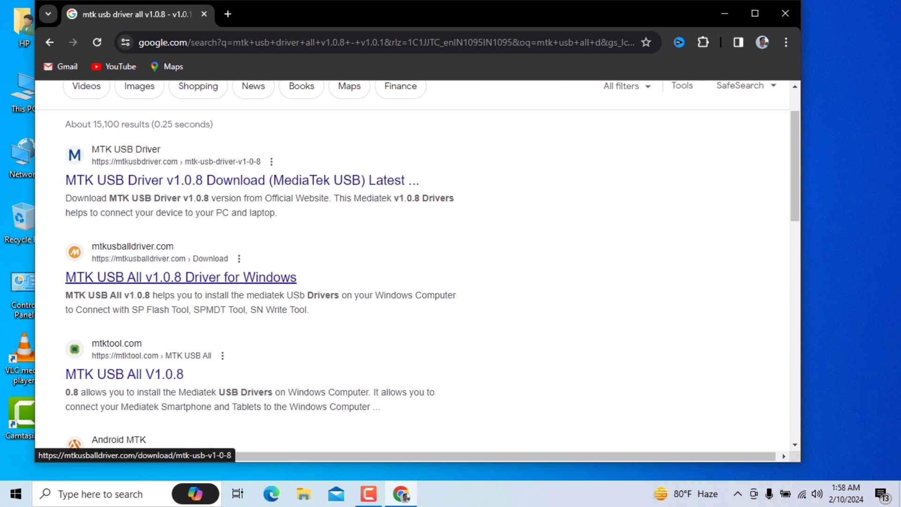
pyautogui.click(181, 277)
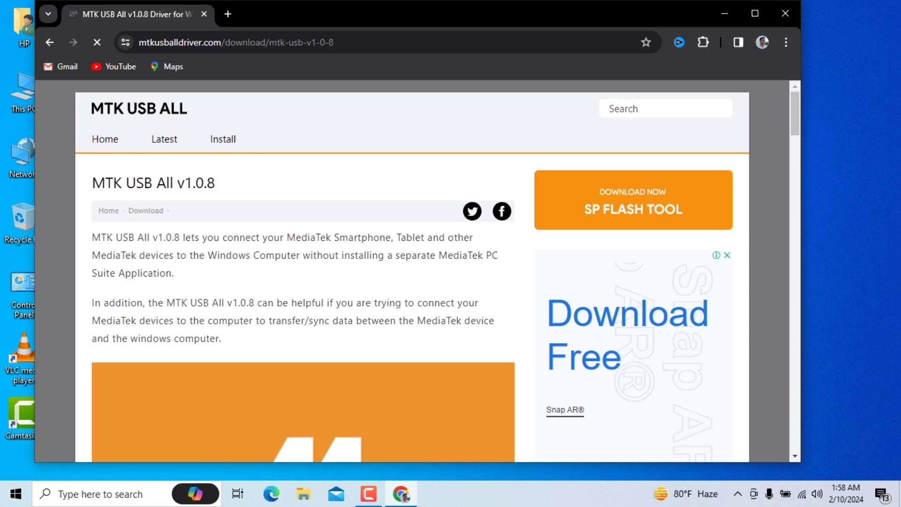
# Step: Examine the MTK USB All v1.0.8 page, including its feature list, download details table and frequently asked questions
pyautogui.scroll(-7, 436, 273)
pyautogui.scroll(-15, 301, 272)
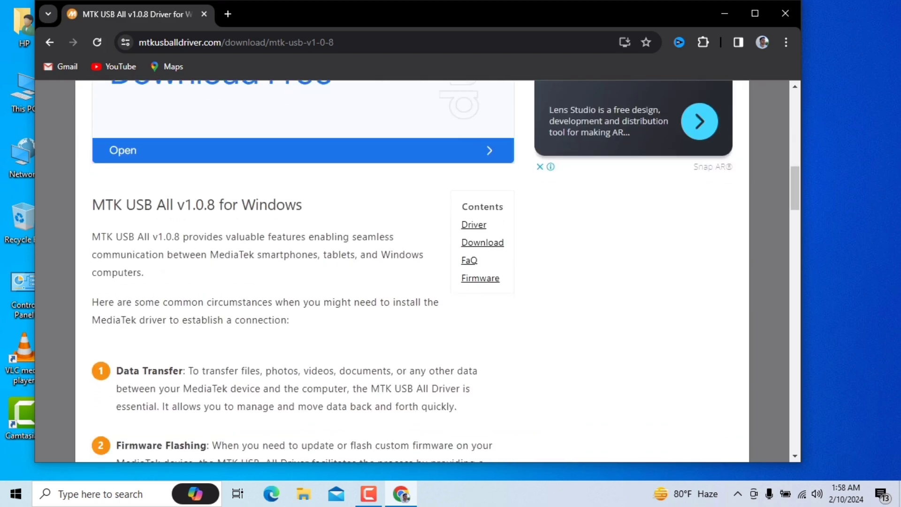
pyautogui.scroll(-10, 303, 271)
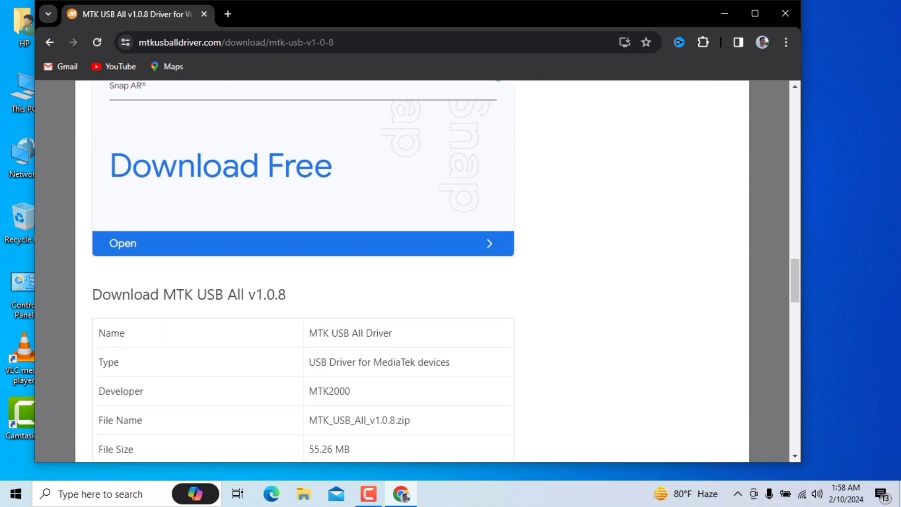
pyautogui.scroll(-13, 302, 272)
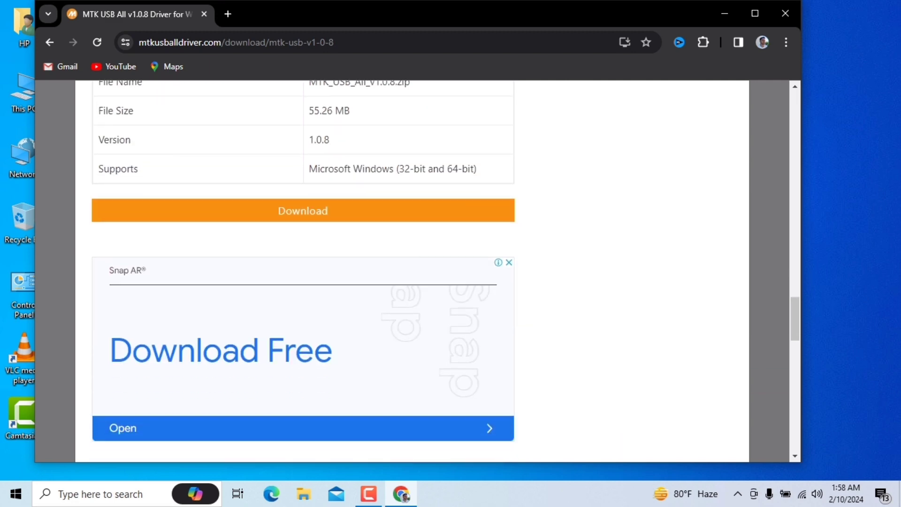
pyautogui.scroll(-10, 303, 272)
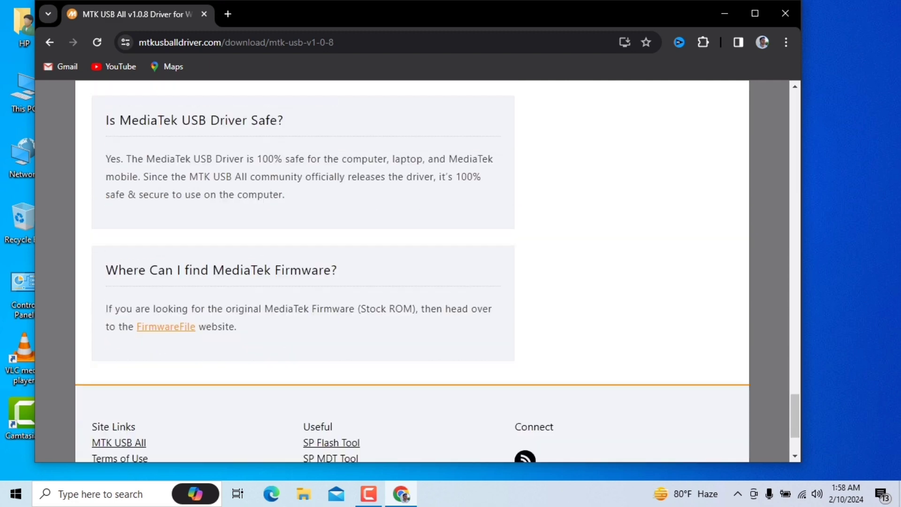
pyautogui.scroll(12, 303, 272)
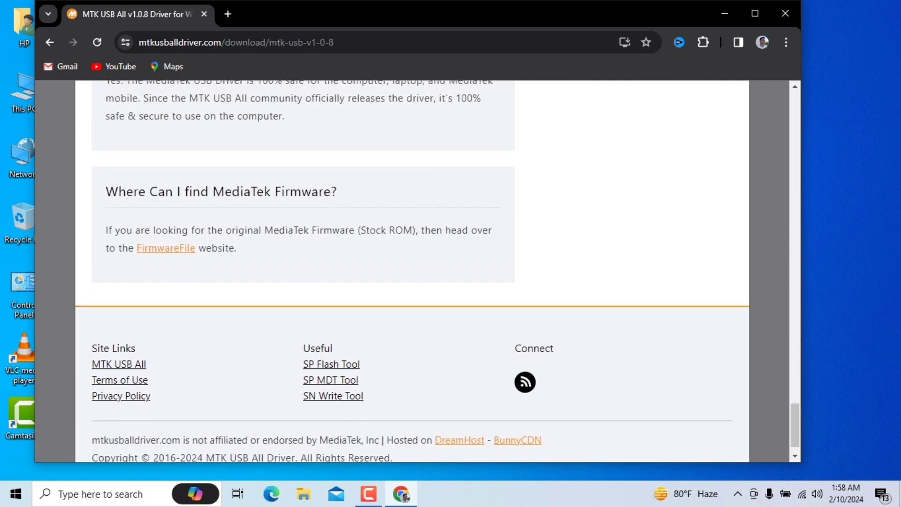
pyautogui.scroll(15, 303, 271)
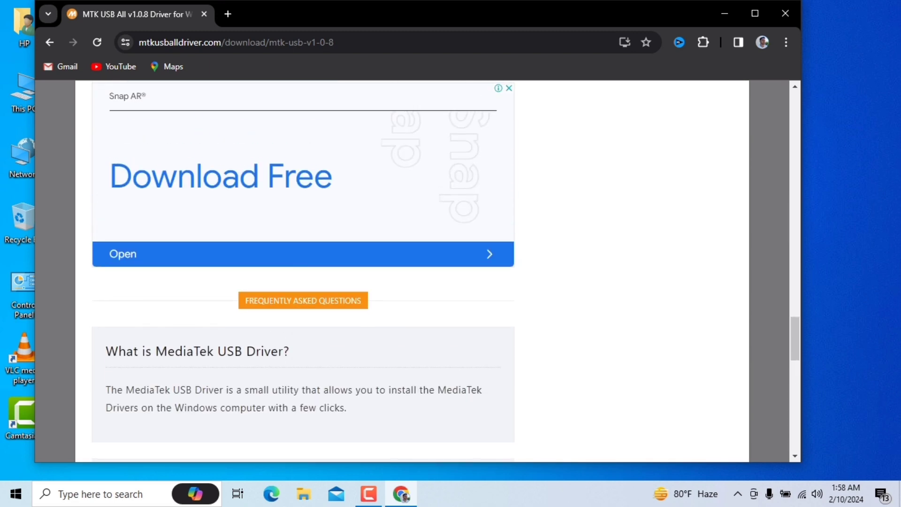
pyautogui.scroll(-3, 303, 271)
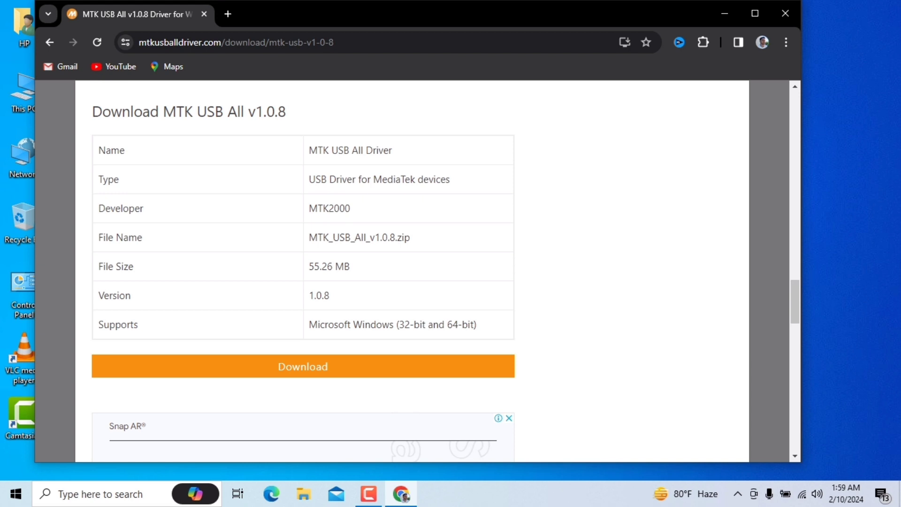
pyautogui.scroll(12, 303, 271)
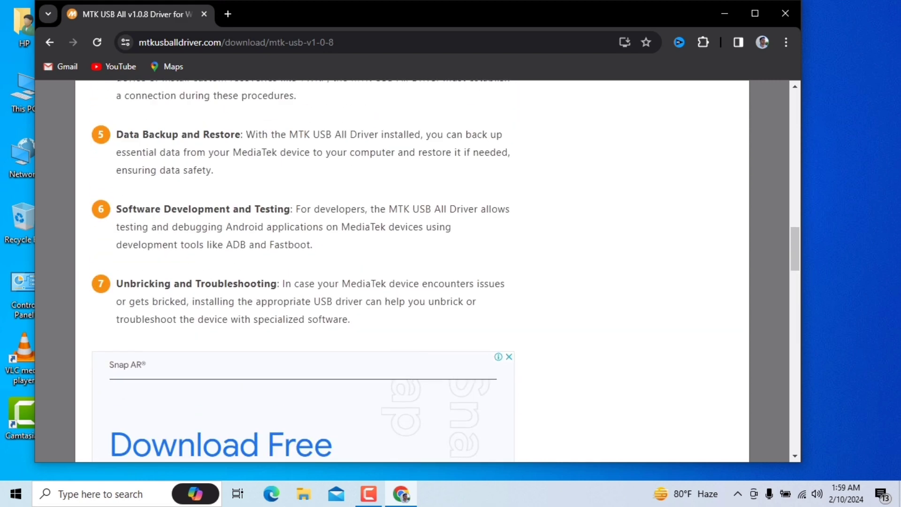
pyautogui.scroll(10, 302, 271)
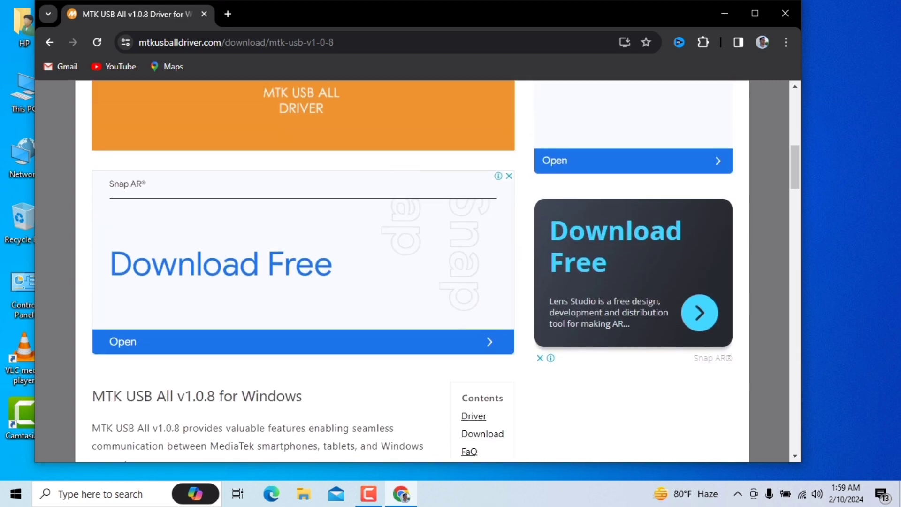
pyautogui.scroll(3, 303, 271)
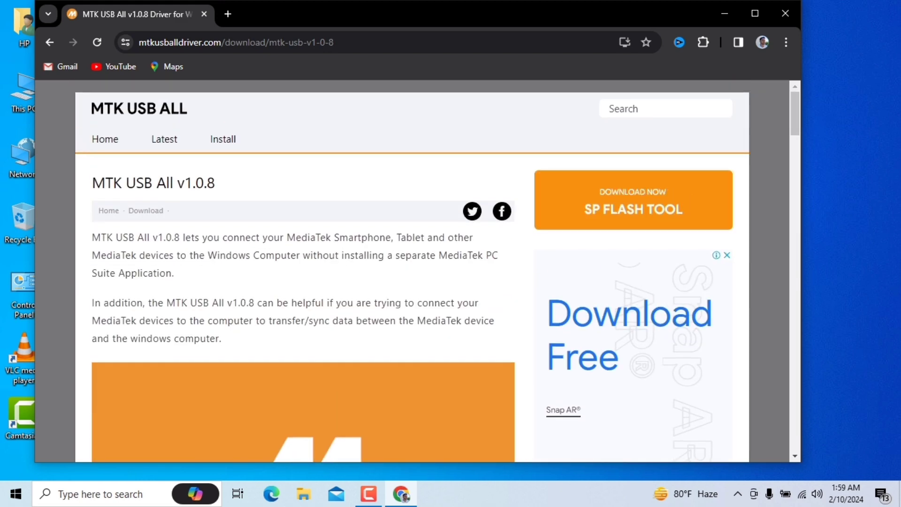
# Step: Start downloading MTK_USB_All_v1.0.8.zip from the page's download section and close the browser window
pyautogui.scroll(-20, 303, 271)
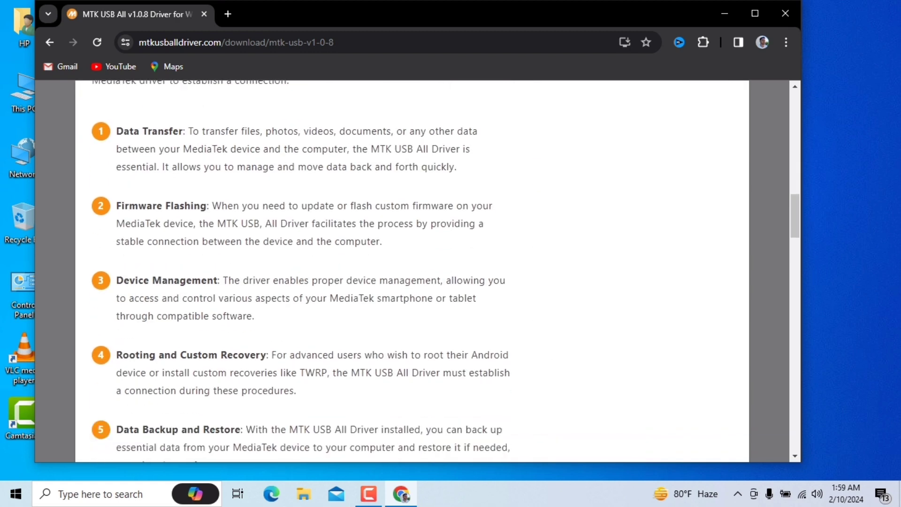
pyautogui.scroll(-10, 302, 271)
pyautogui.scroll(7, 303, 271)
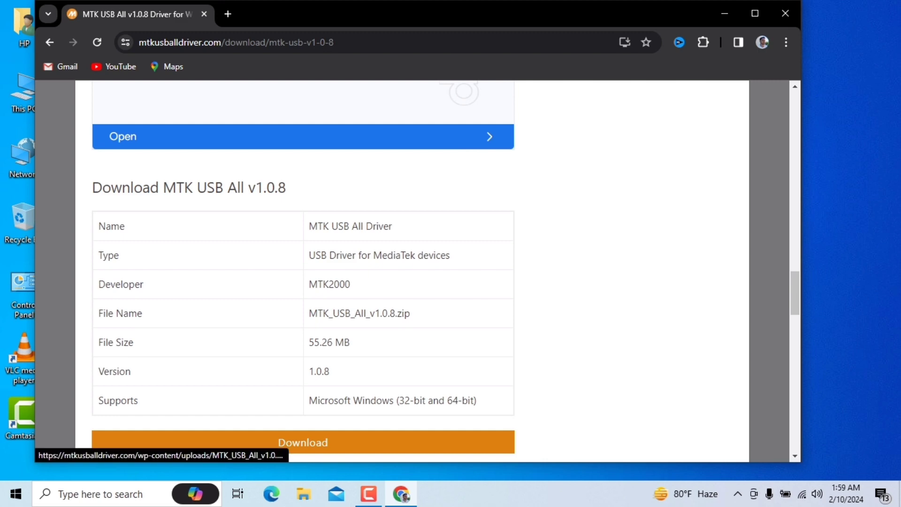
pyautogui.click(303, 443)
pyautogui.click(446, 304)
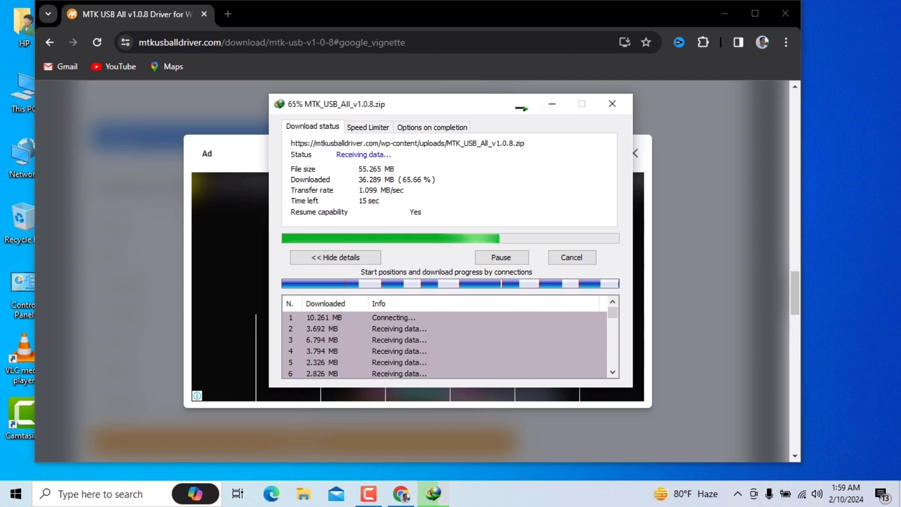
pyautogui.click(785, 13)
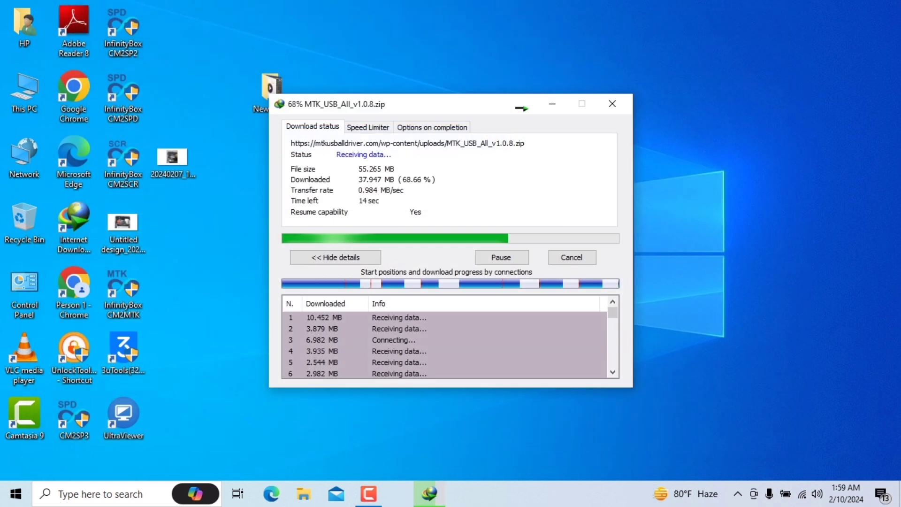
pyautogui.rightClick(722, 73)
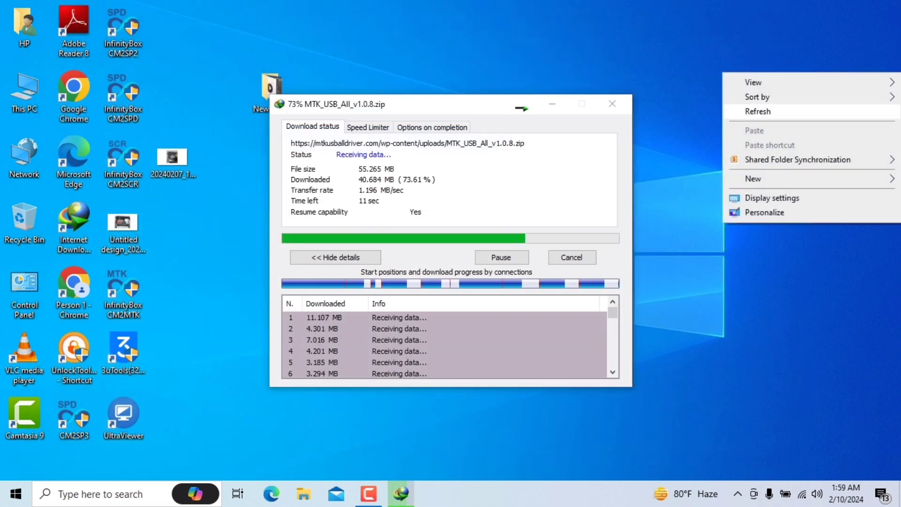
pyautogui.click(758, 112)
pyautogui.rightClick(723, 97)
pyautogui.click(758, 136)
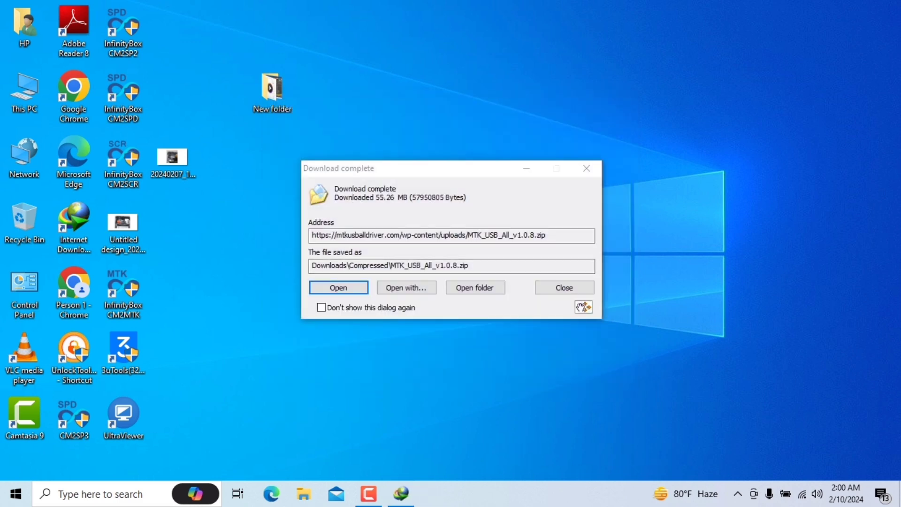
# Step: Open the downloaded MTK_USB_All_v1.0.8.zip archive and enter its MTK_USB_All_v1.0.8 folder
pyautogui.press('Return')
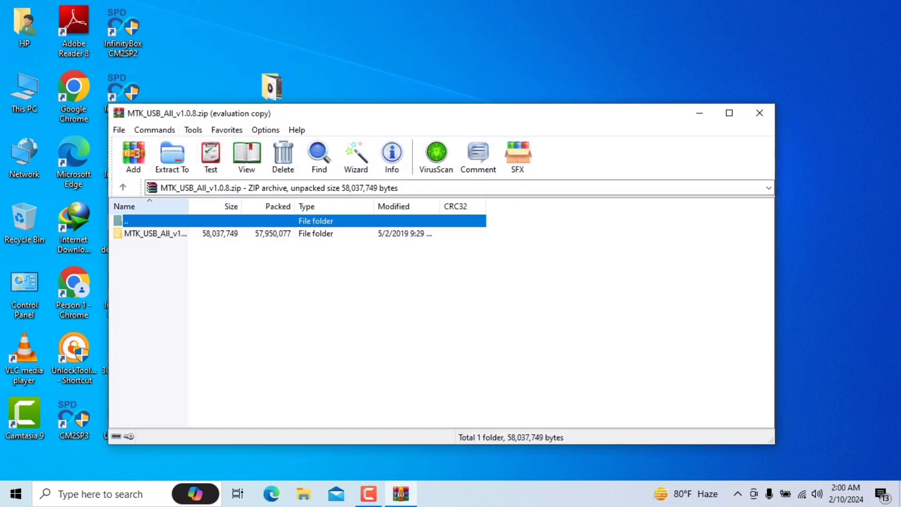
pyautogui.click(161, 234)
pyautogui.rightClick(161, 234)
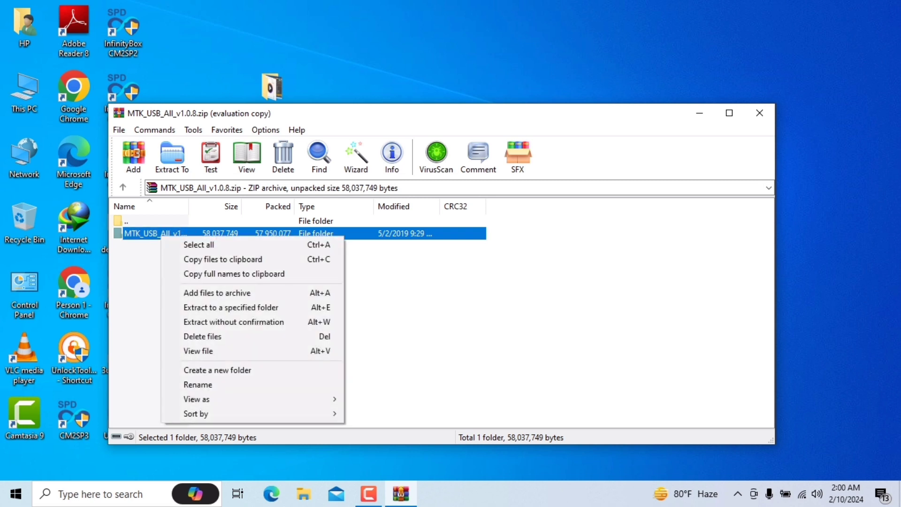
pyautogui.press('Escape')
pyautogui.rightClick(157, 233)
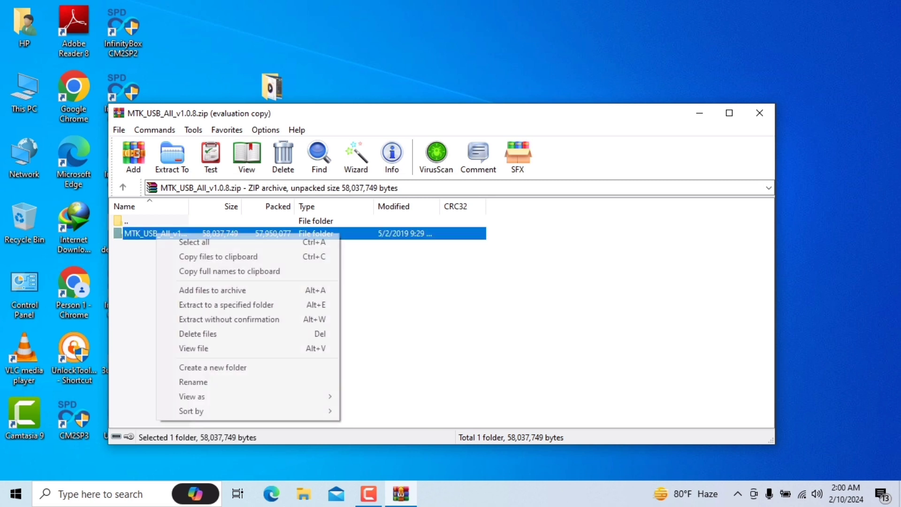
pyautogui.press('Escape')
pyautogui.doubleClick(155, 233)
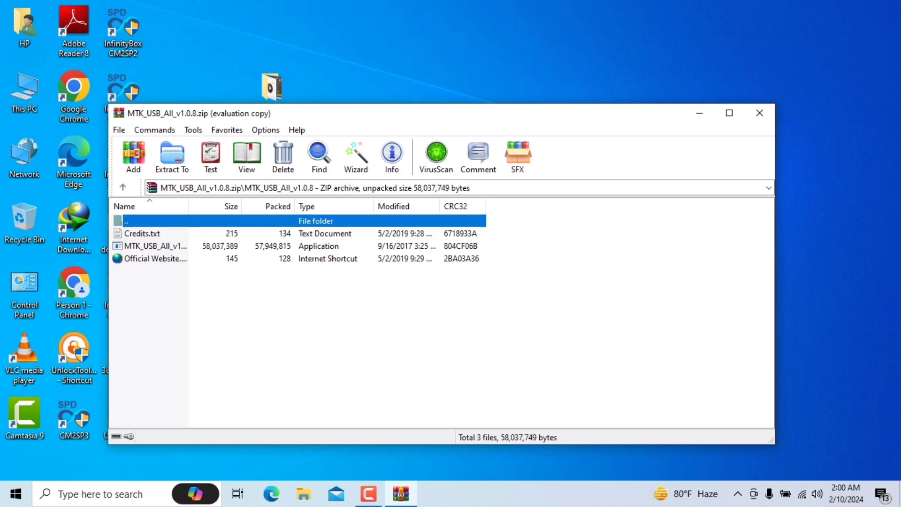
pyautogui.doubleClick(176, 246)
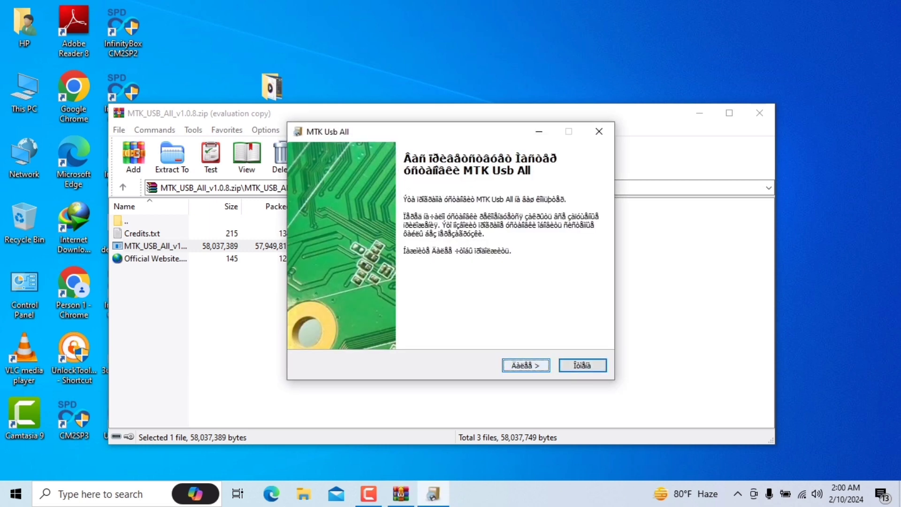
pyautogui.press('Return')
pyautogui.press('Return')
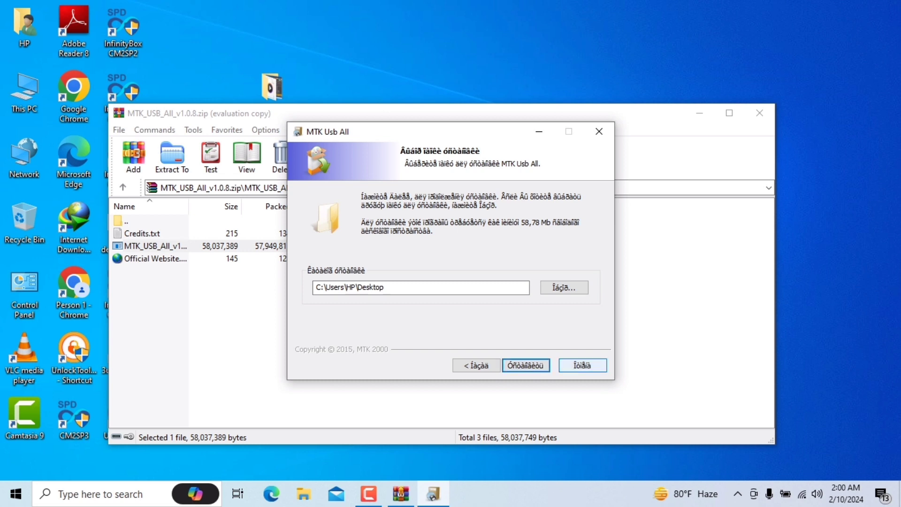
pyautogui.click(582, 366)
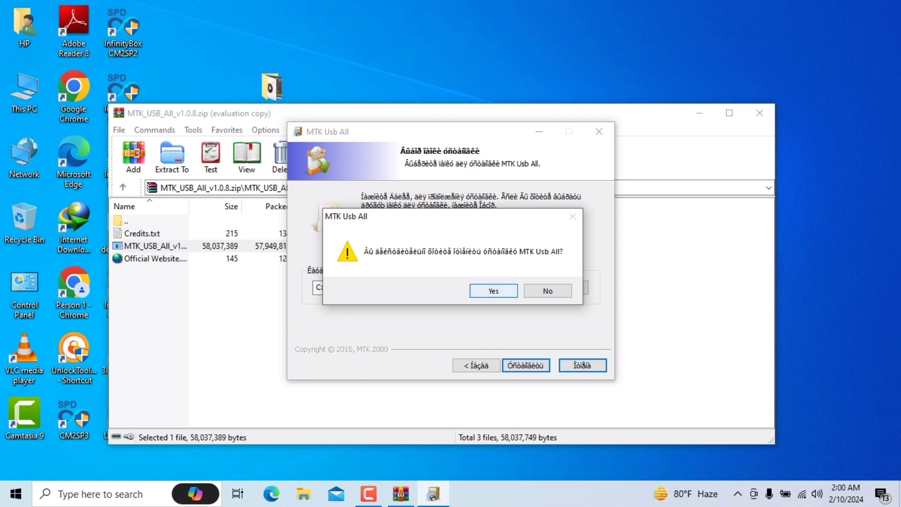
pyautogui.click(493, 289)
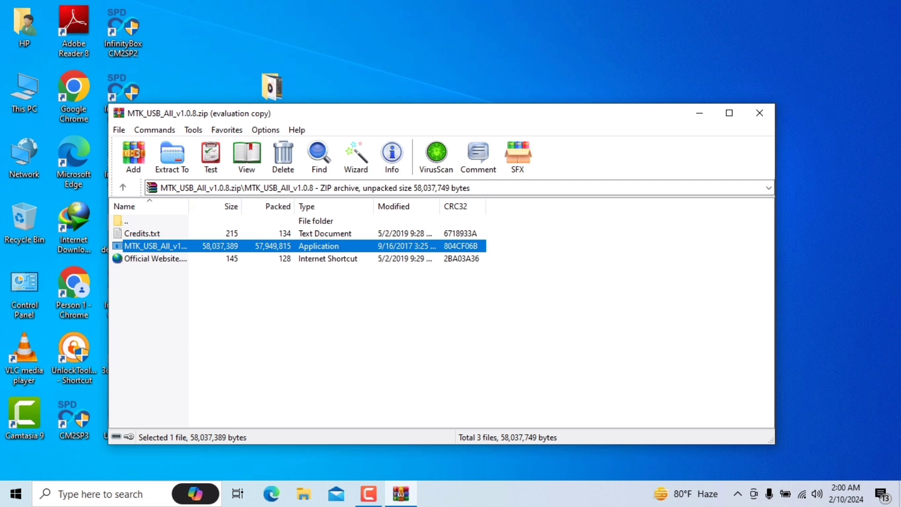
# Step: Run the MTK_USB_All_v1.0.8 application from the archive, accept the licence agreement, install to the desktop folder and close the archive
pyautogui.click(155, 258)
pyautogui.doubleClick(155, 246)
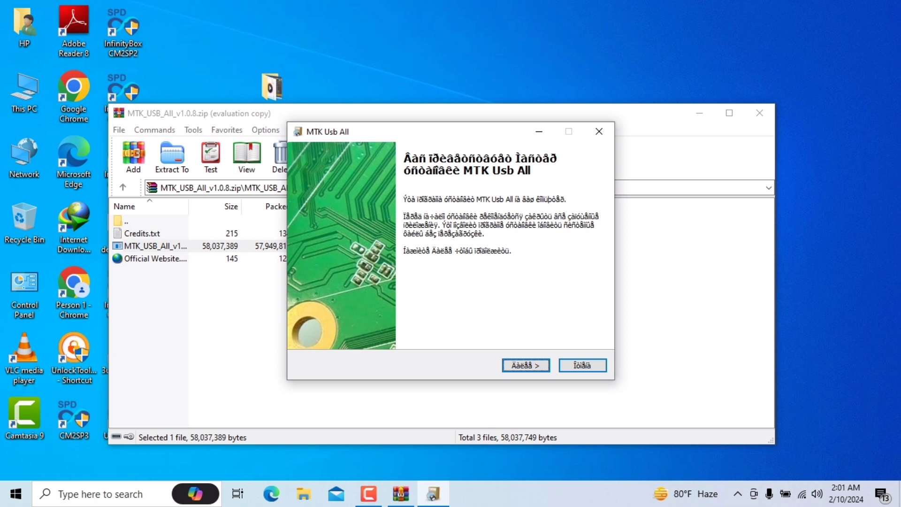
pyautogui.press('Return')
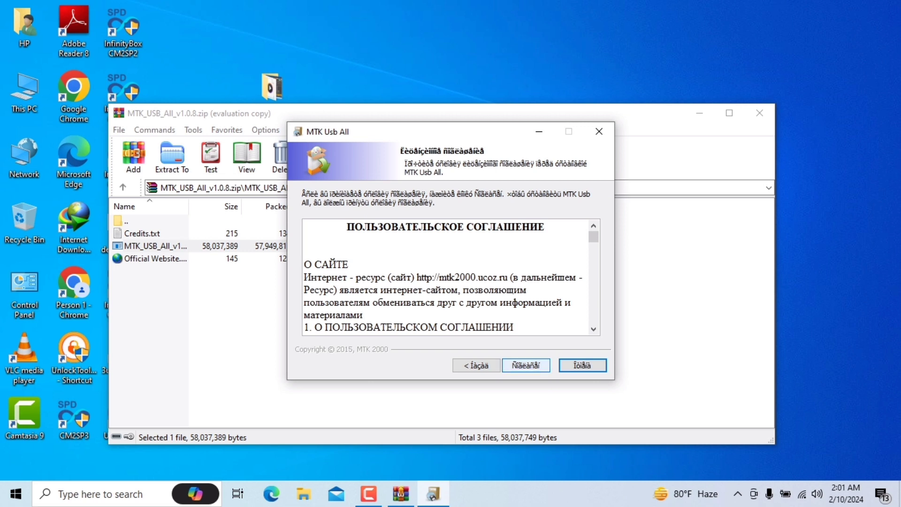
pyautogui.press('Return')
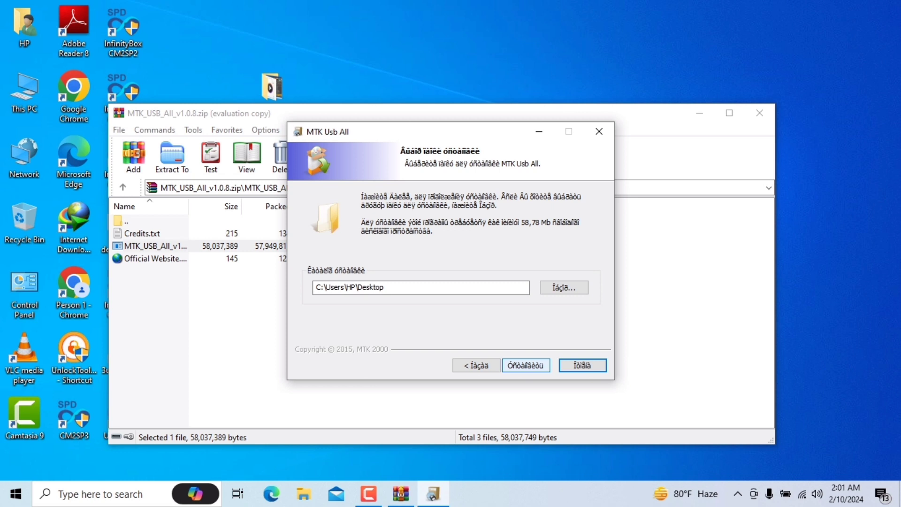
pyautogui.press('Return')
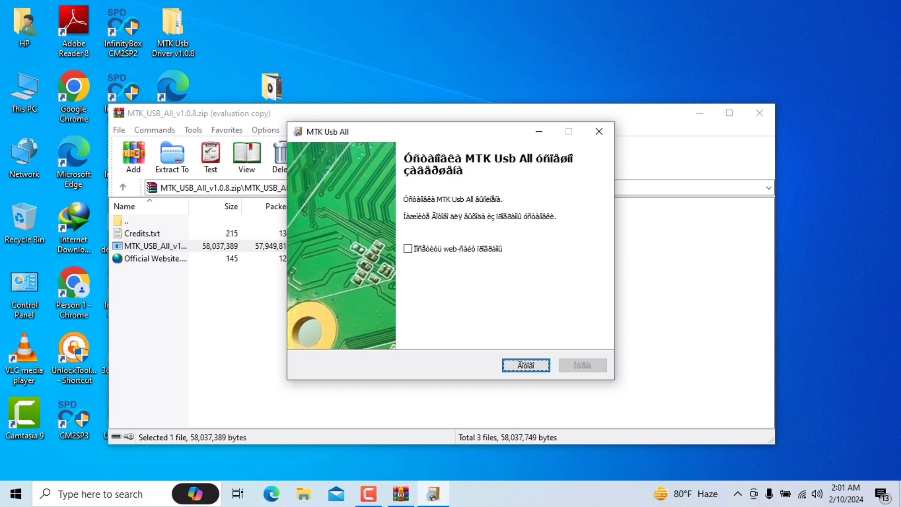
pyautogui.press('Return')
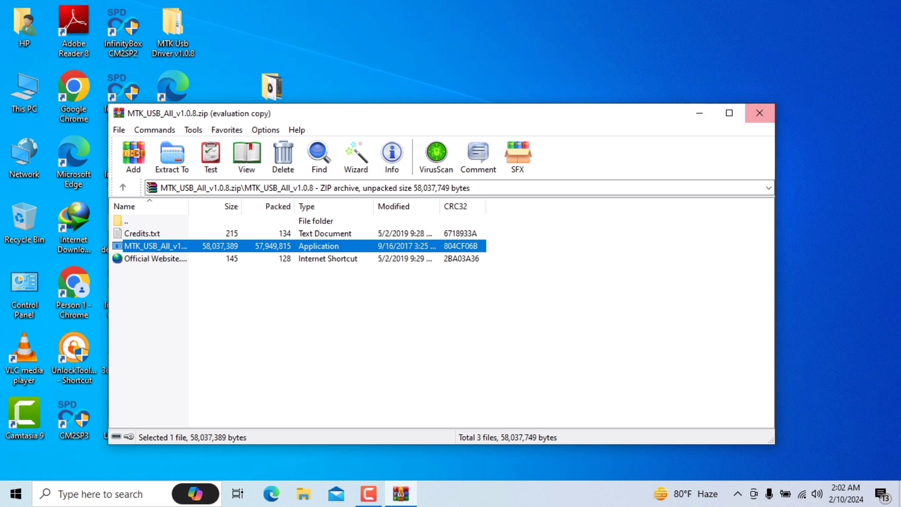
pyautogui.click(760, 113)
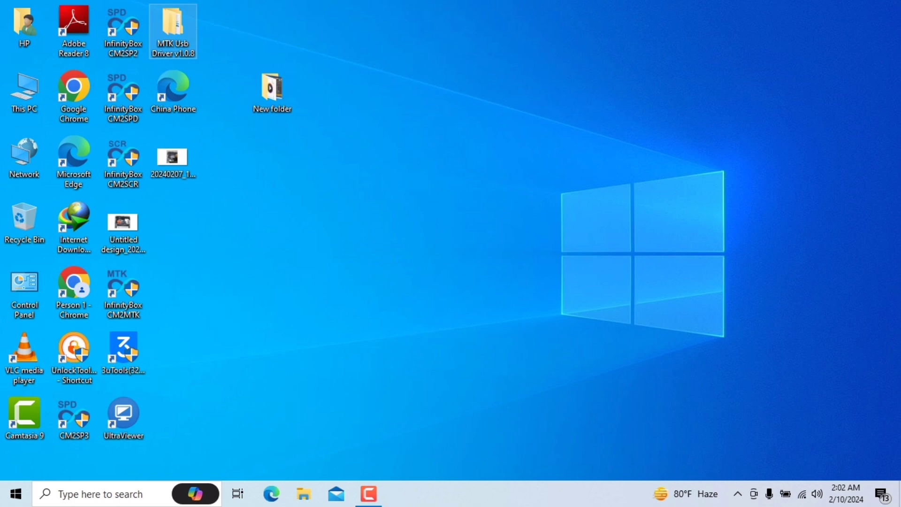
# Step: Launch DriverInstall from the Driver_Auto_Installer_.1632 subfolder of the desktop folder MTK Usb Driver v1.0.8
pyautogui.doubleClick(173, 29)
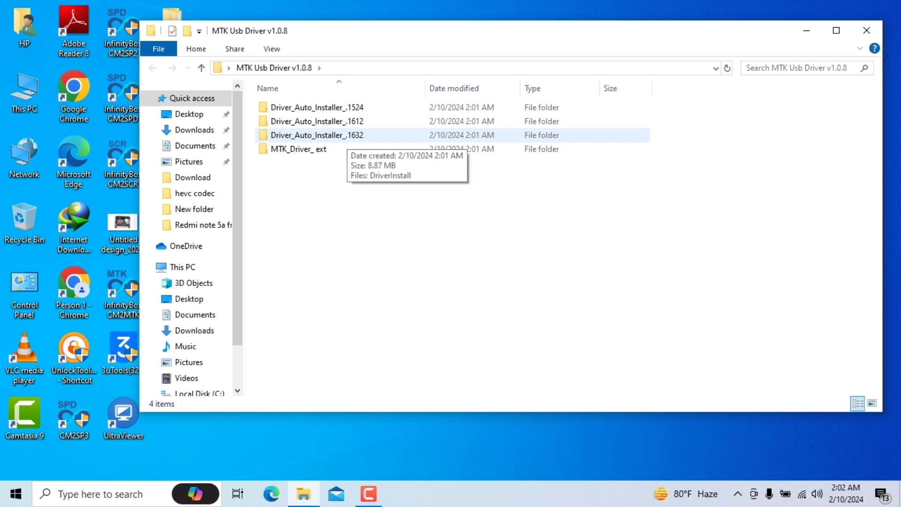
pyautogui.doubleClick(317, 135)
pyautogui.click(291, 108)
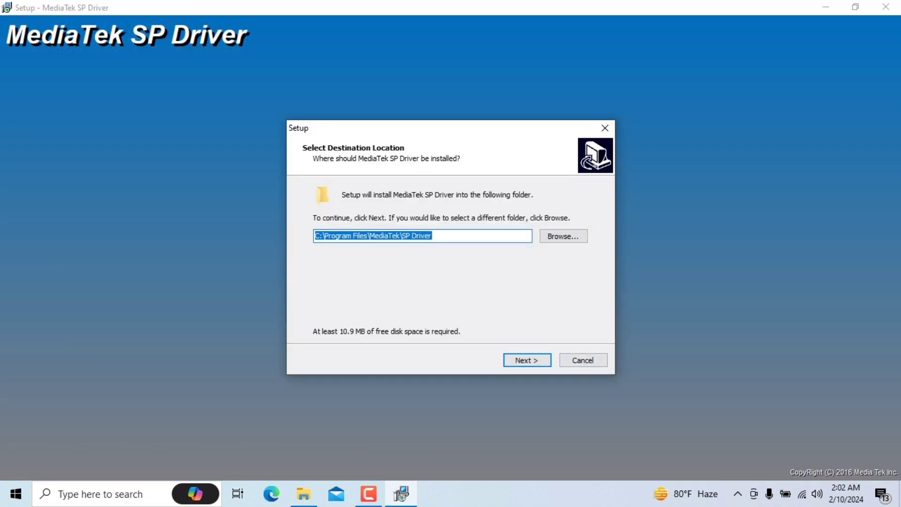
# Step: Install MediaTek SP Driver into C:\Program Files\MediaTek\SP Driver, finish the setup wizard and close the installer's folder window
pyautogui.press('Return')
pyautogui.press('Return')
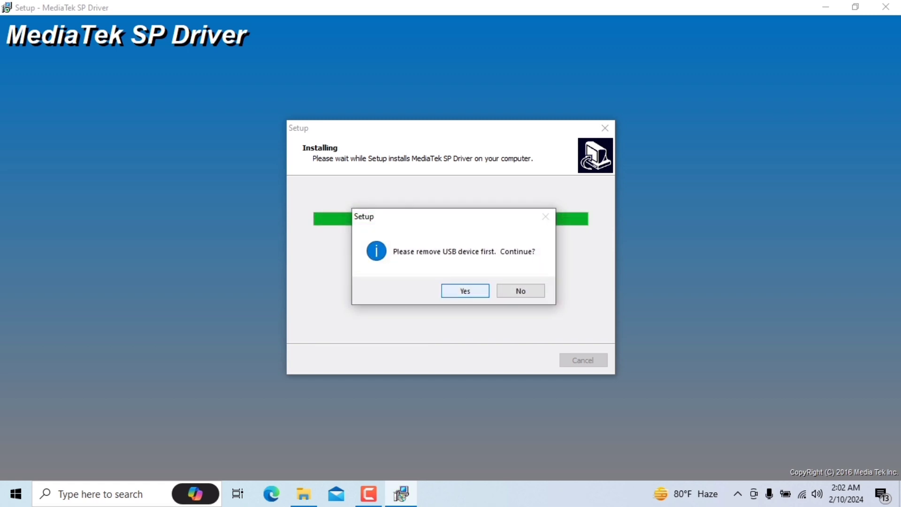
pyautogui.press('Return')
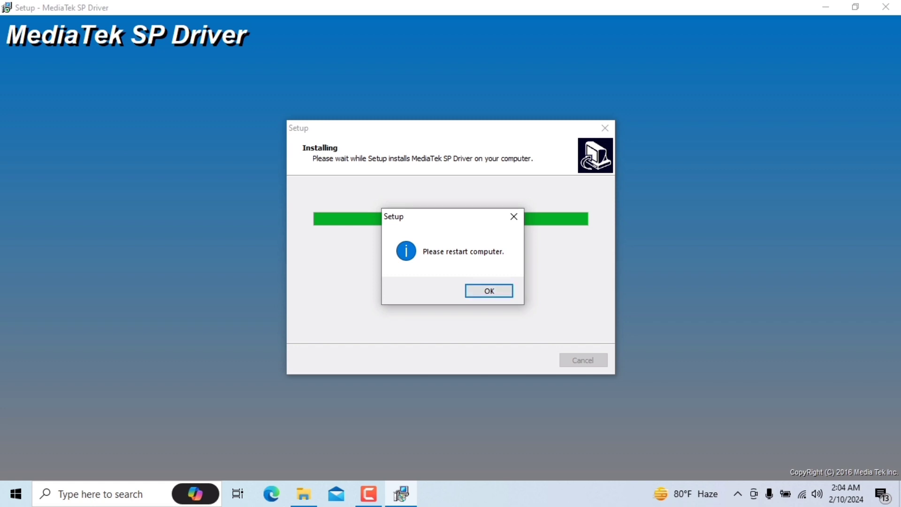
pyautogui.press('Return')
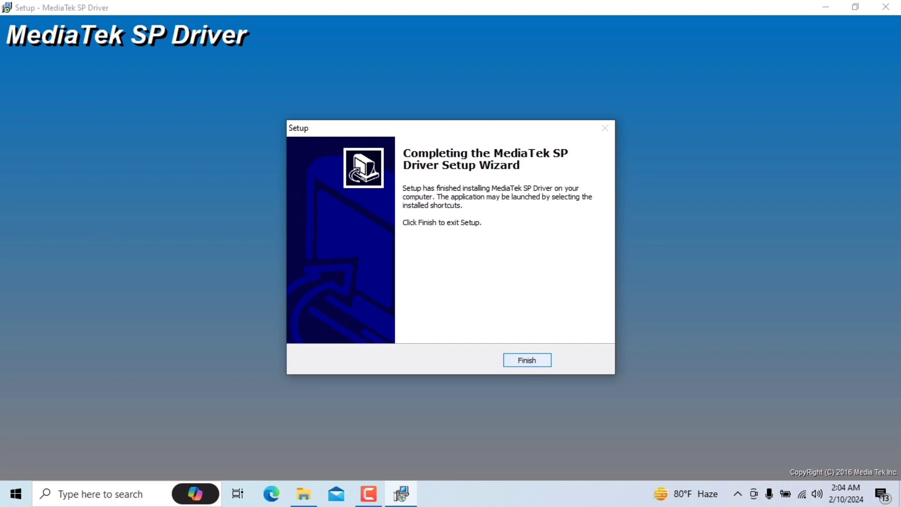
pyautogui.press('Return')
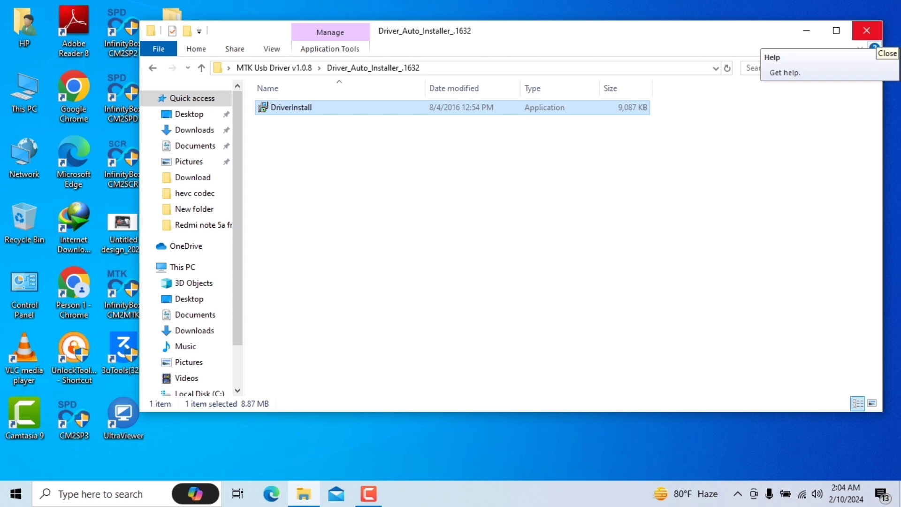
pyautogui.click(874, 37)
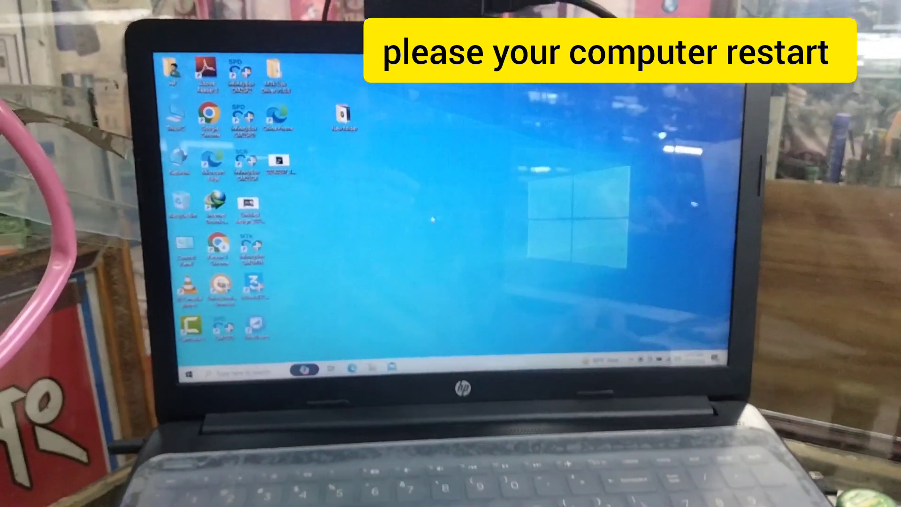
# Step: Restart the computer
pyautogui.press('super')
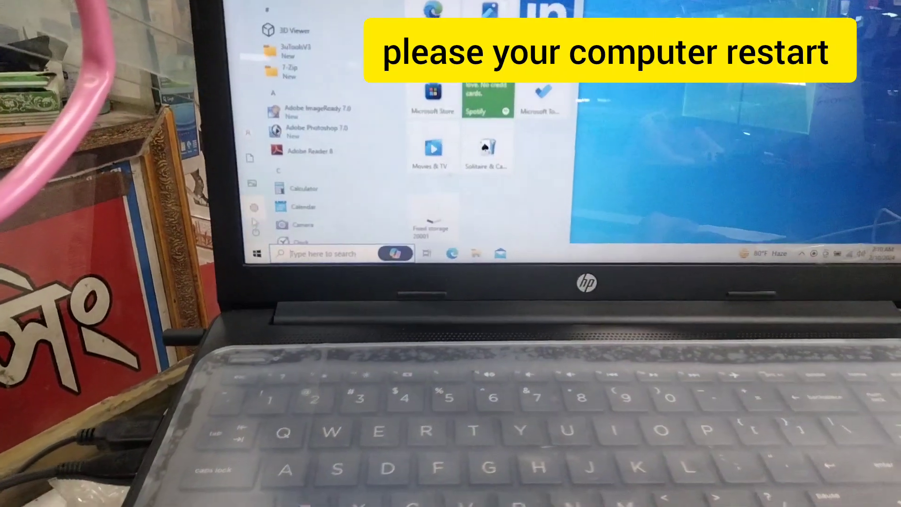
pyautogui.moveTo(265, 252)
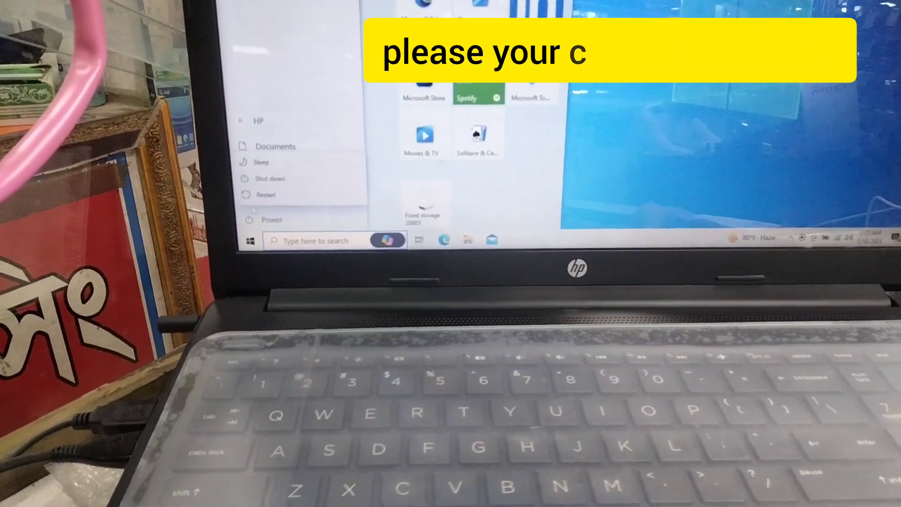
pyautogui.click(261, 223)
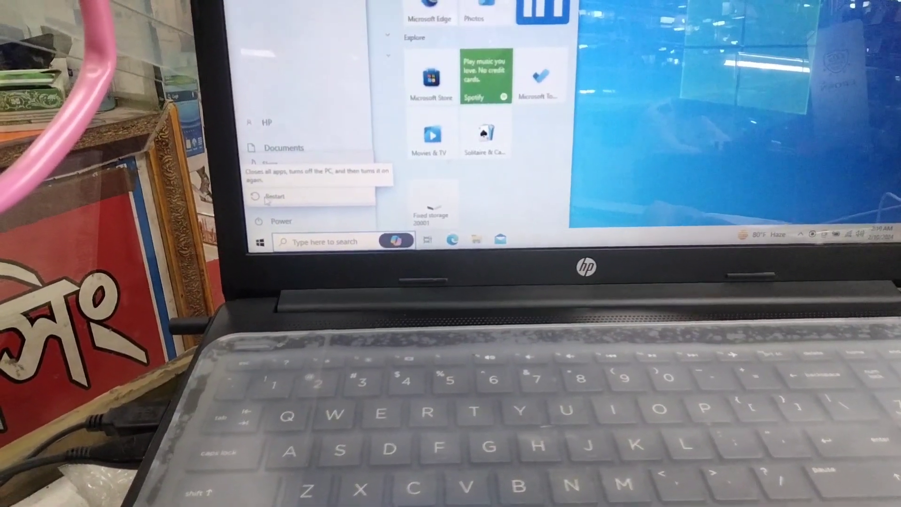
pyautogui.click(281, 195)
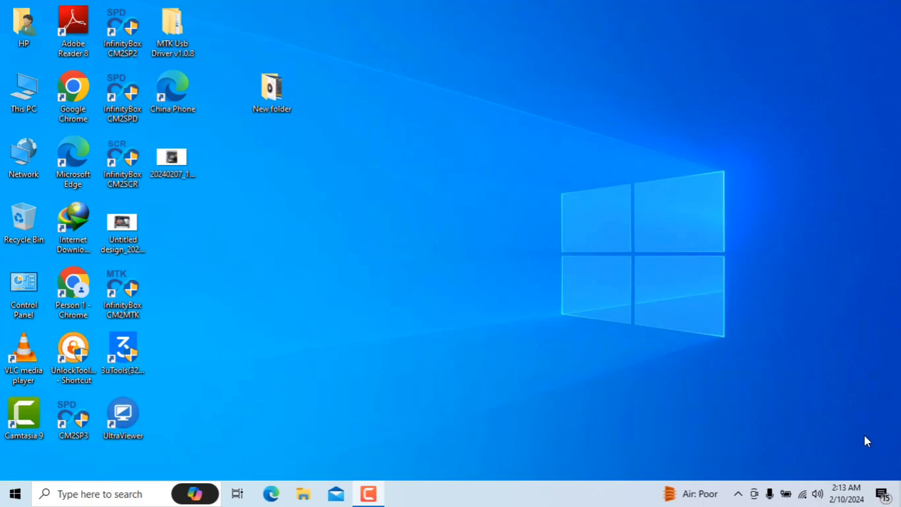
# Step: Open Device Manager and expand the Ports (COM & LPT) category to check the MediaTek USB port
pyautogui.click(16, 500)
pyautogui.click(448, 337)
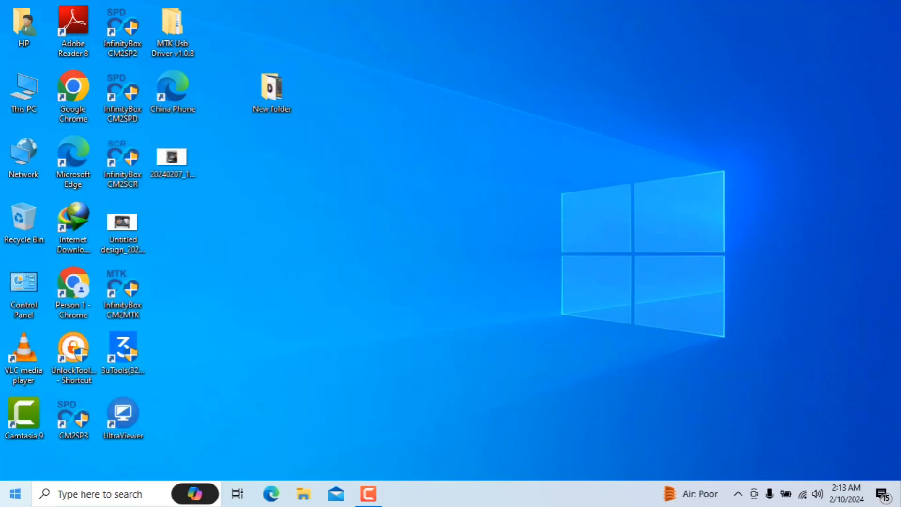
pyautogui.rightClick(18, 496)
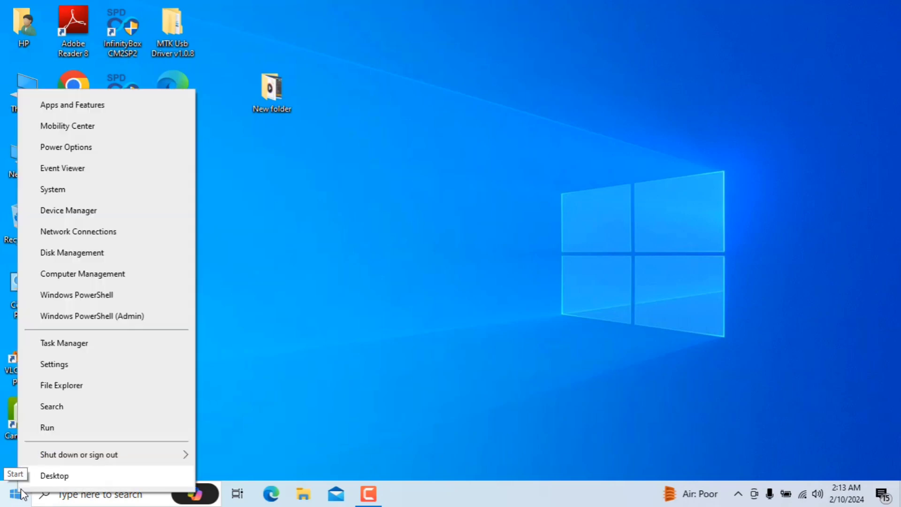
pyautogui.click(70, 209)
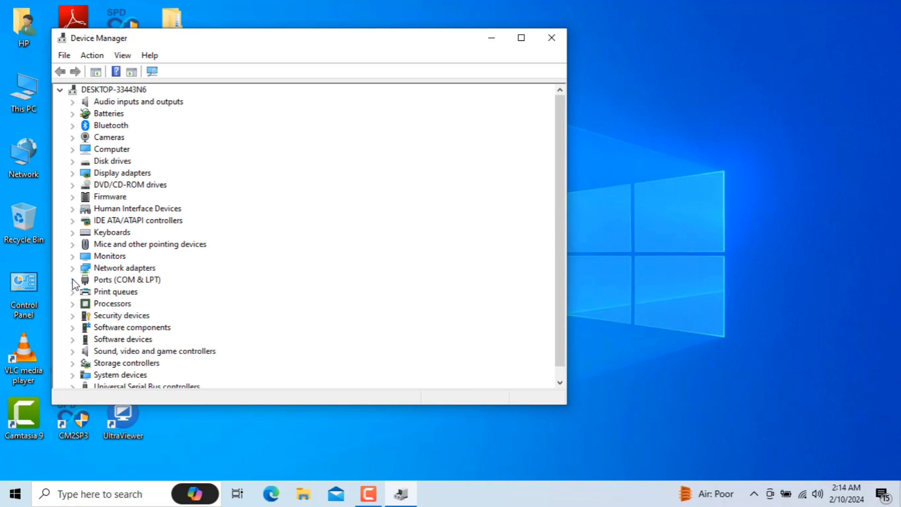
pyautogui.click(72, 279)
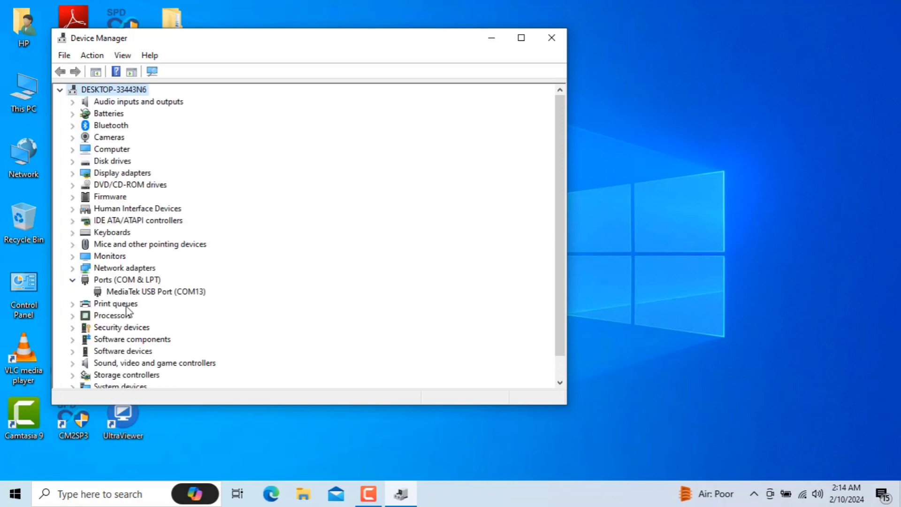